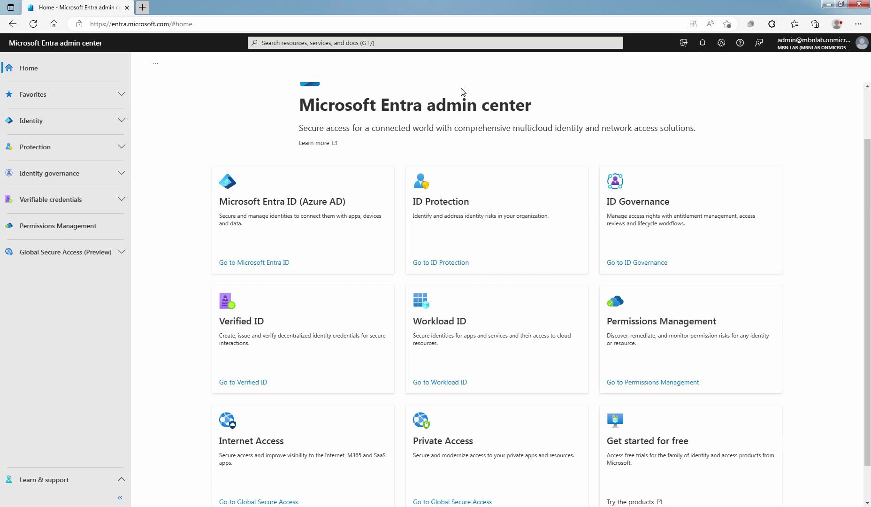
Step: Expand Identity in the left navigation to show Users, Groups and Devices
{"action": "left_click", "coordinate": [52, 128]}
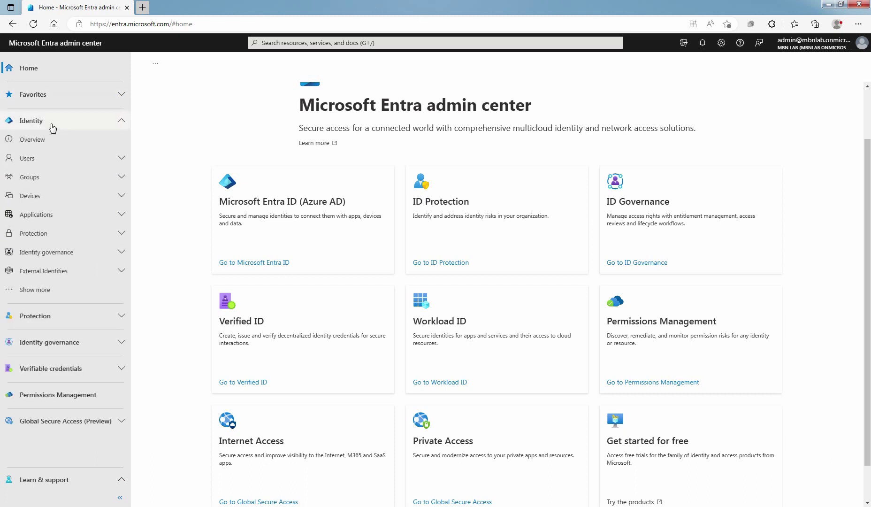
Step: Check the admin account's assigned roles, then go back to the All users list of five users
{"action": "left_click", "coordinate": [44, 157]}
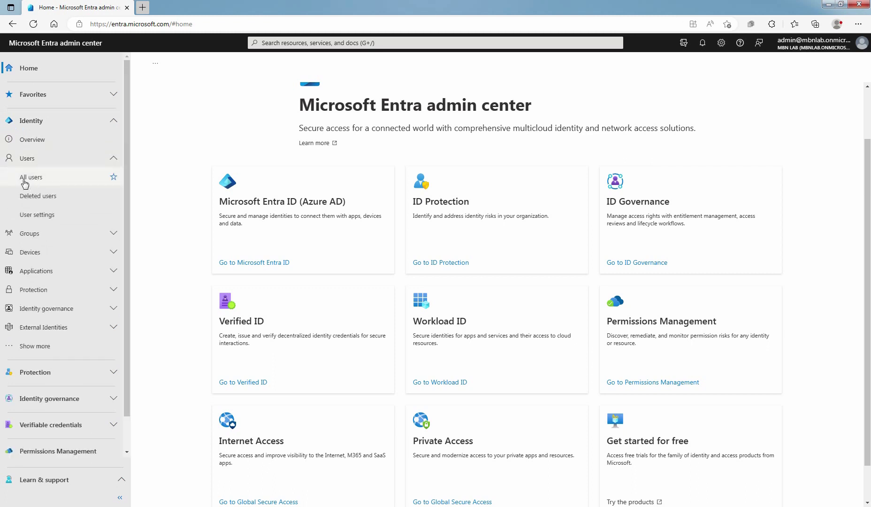
{"action": "left_click", "coordinate": [46, 182]}
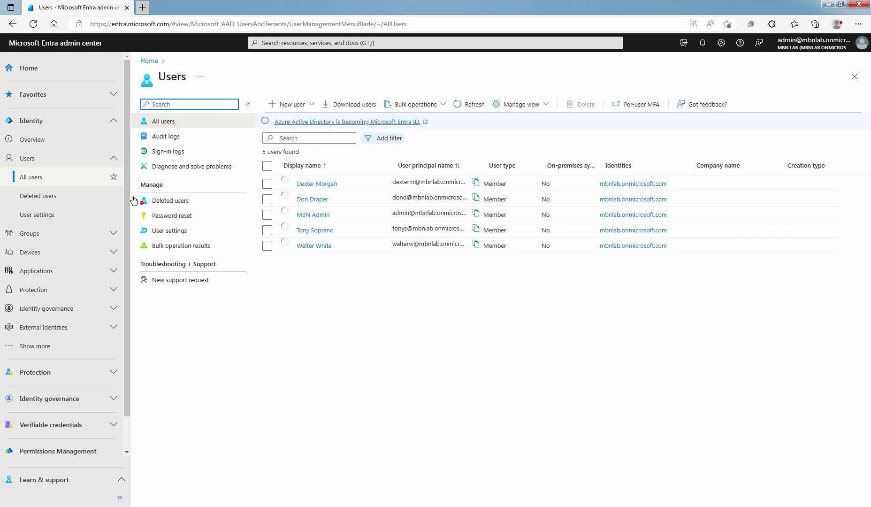
{"action": "left_click", "coordinate": [313, 215]}
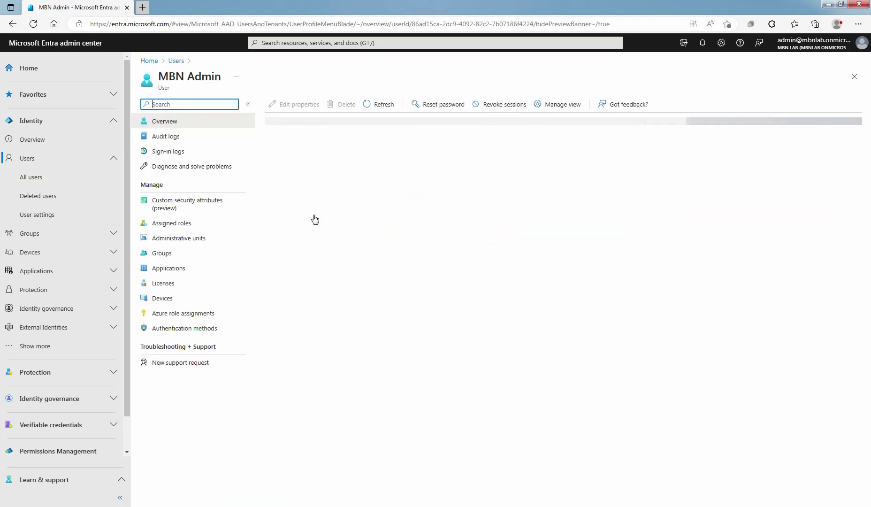
{"action": "left_click", "coordinate": [165, 228]}
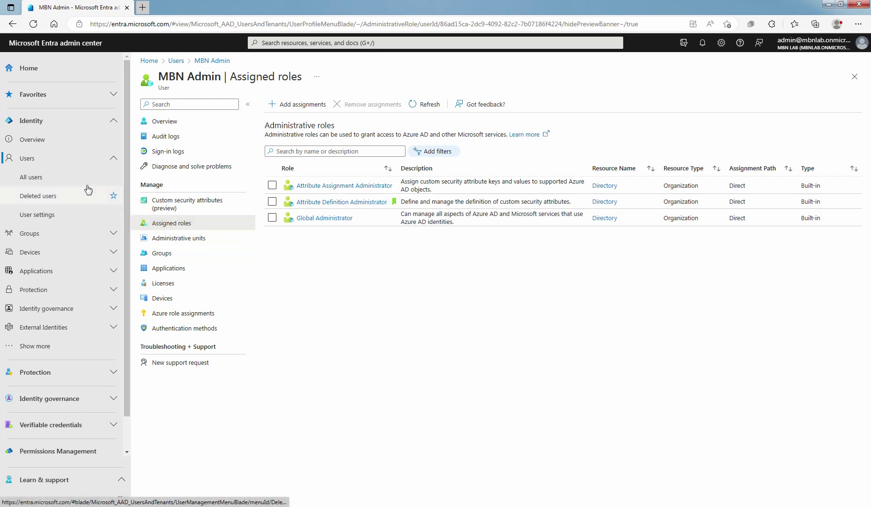
{"action": "left_click", "coordinate": [37, 182]}
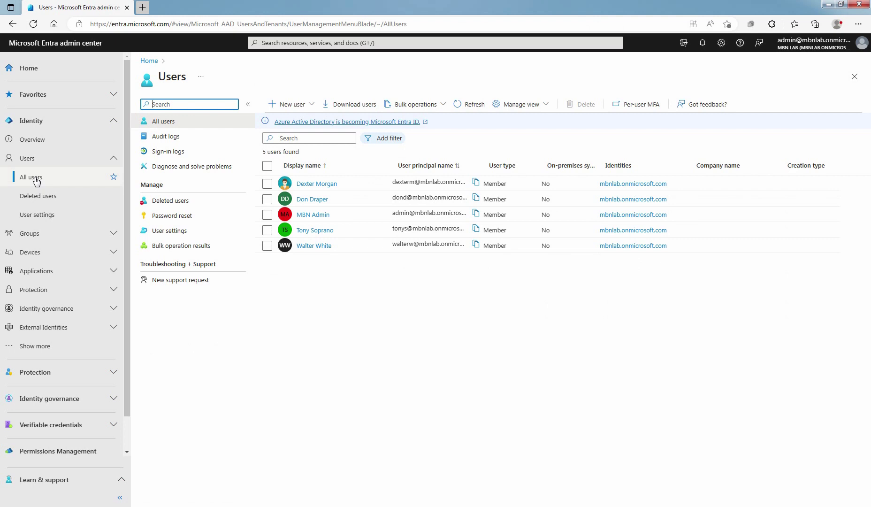
Step: Open the first listed user's Custom security attributes (preview) page, which has no attributes yet
{"action": "left_click", "coordinate": [317, 184]}
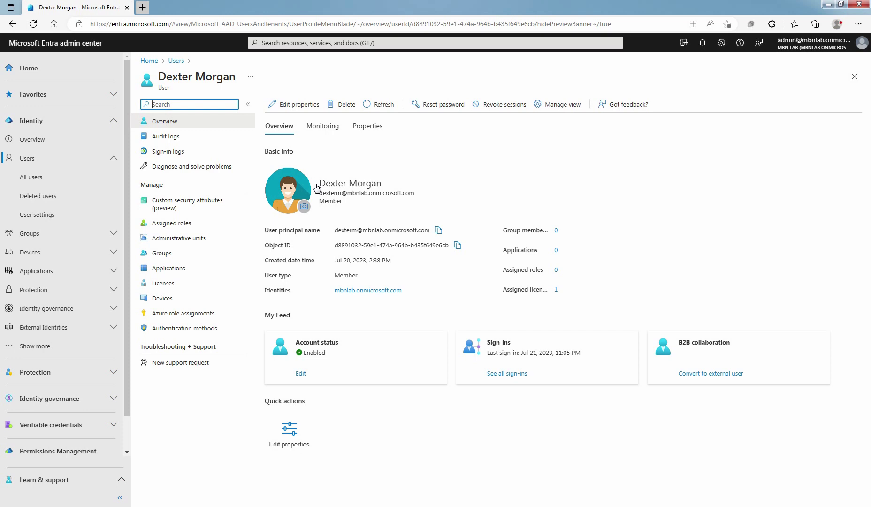
{"action": "left_click", "coordinate": [190, 207]}
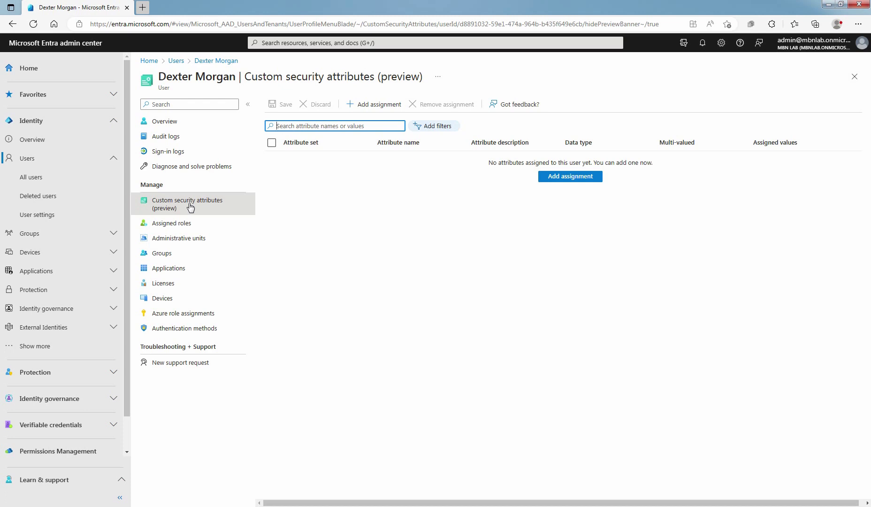
Step: Add an assignment with attribute set Developers and attribute DeveloperType, ready to add values
{"action": "left_click", "coordinate": [566, 178]}
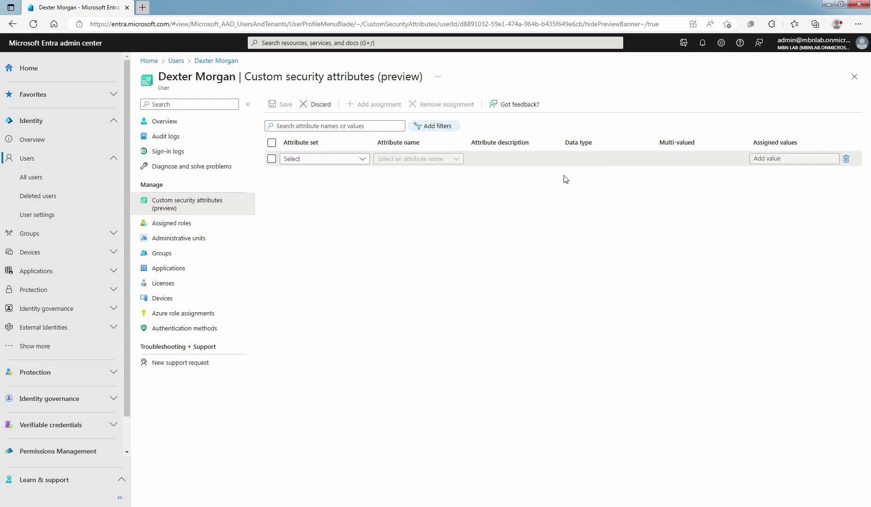
{"action": "left_click", "coordinate": [363, 161]}
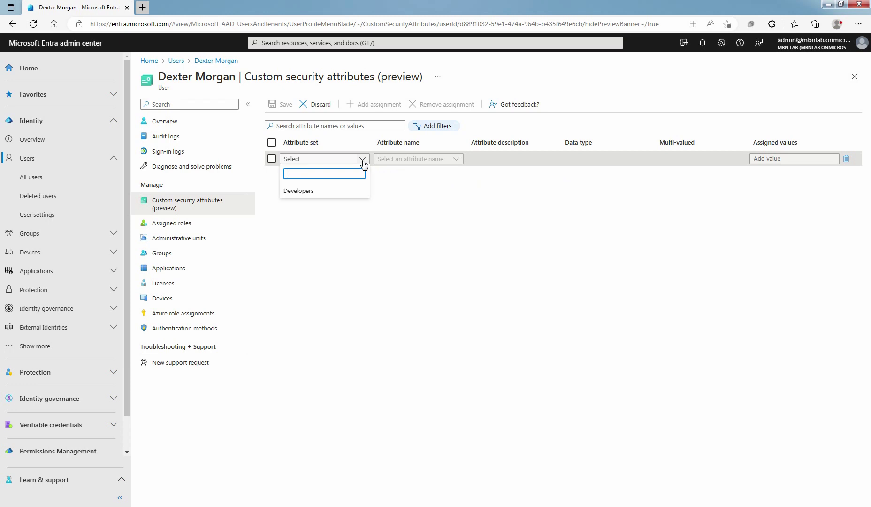
{"action": "left_click", "coordinate": [308, 192]}
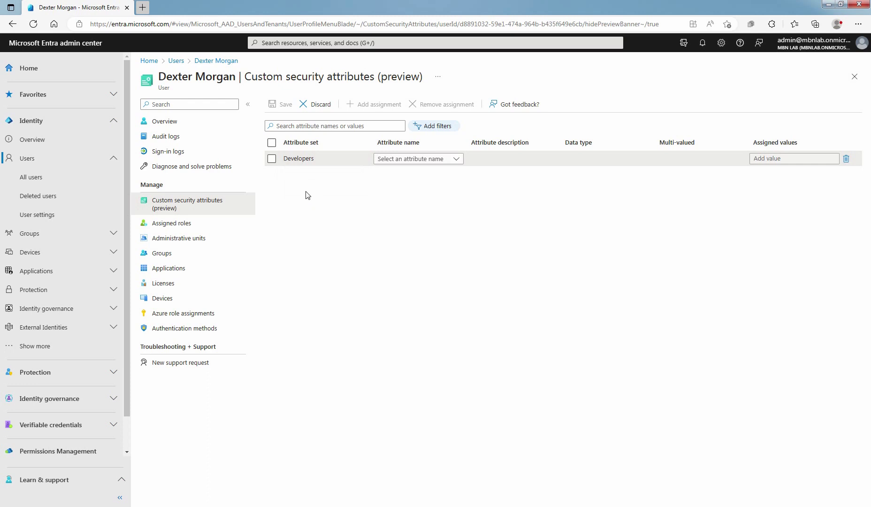
{"action": "left_click", "coordinate": [455, 160]}
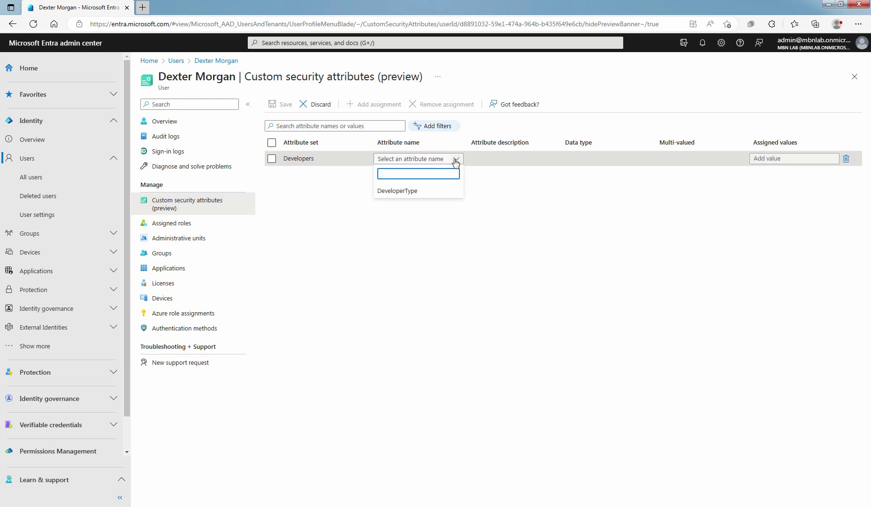
{"action": "left_click", "coordinate": [411, 191]}
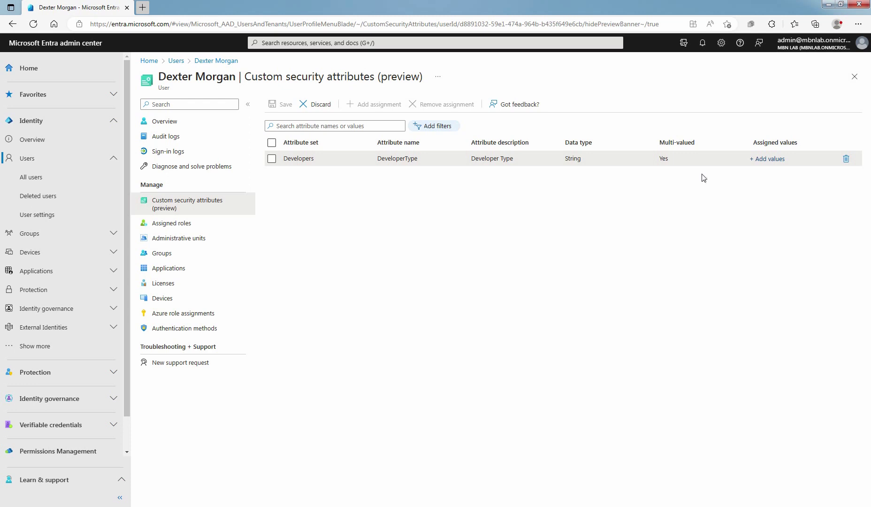
{"action": "left_click", "coordinate": [768, 160]}
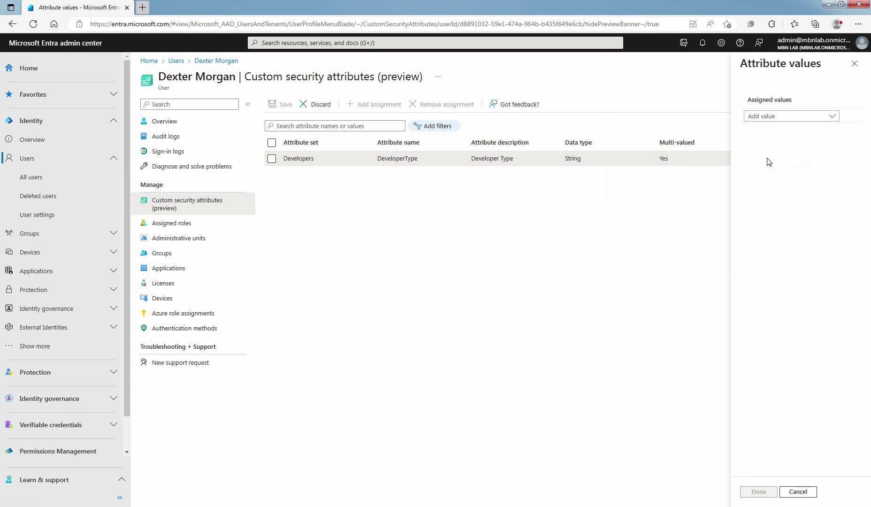
Step: Choose Mobile App Developer as the DeveloperType value and save the assignment
{"action": "left_click", "coordinate": [832, 117]}
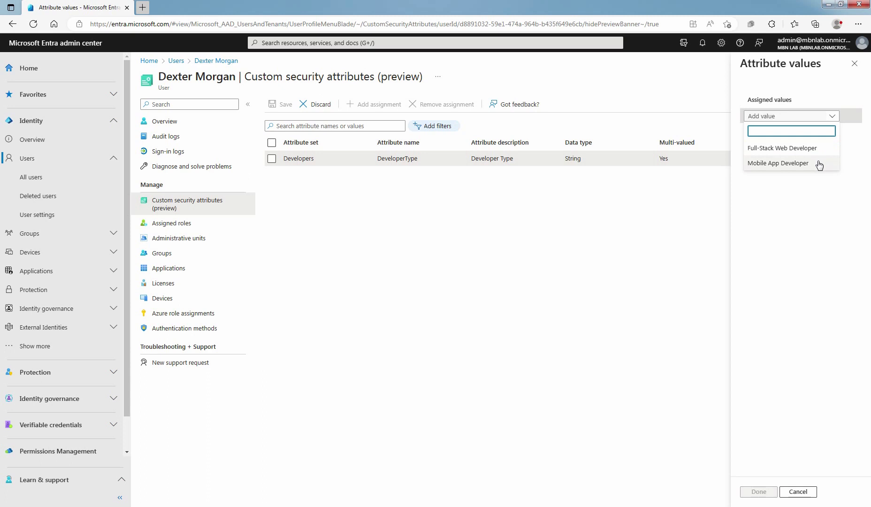
{"action": "left_click", "coordinate": [785, 165]}
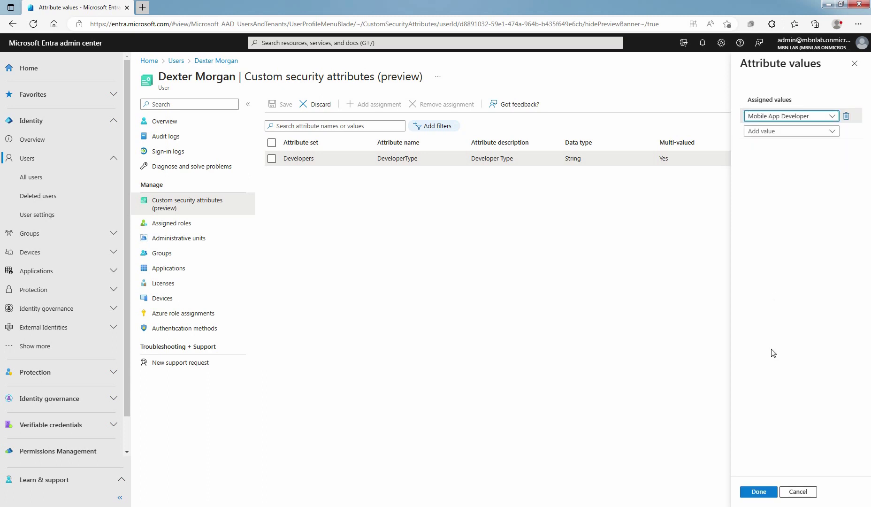
{"action": "left_click", "coordinate": [757, 493]}
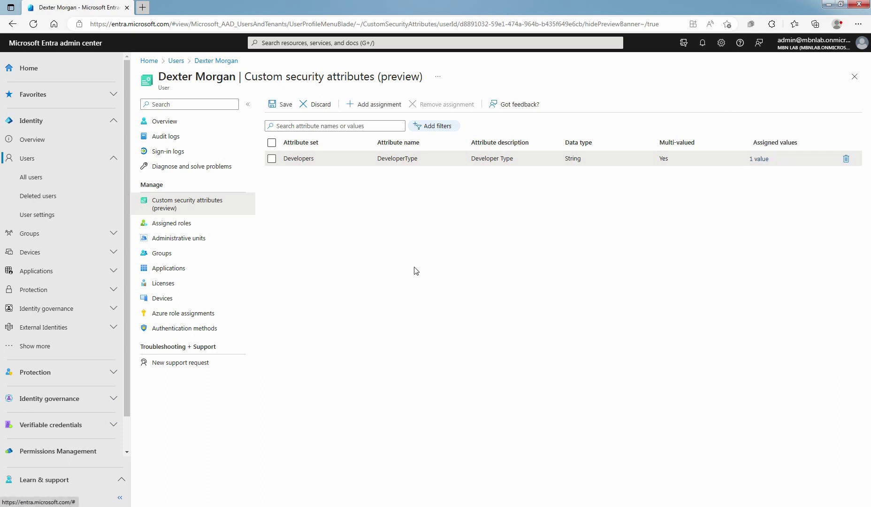
{"action": "left_click", "coordinate": [282, 104]}
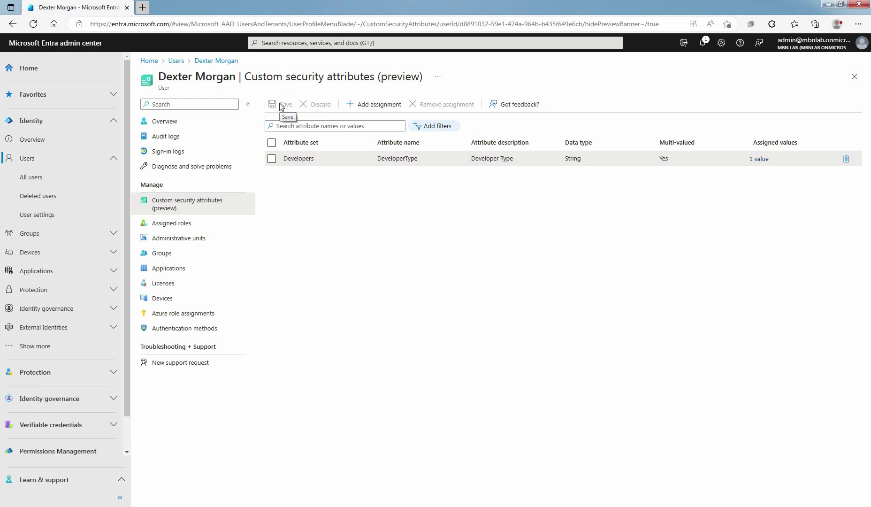
Step: Return to All users and start a Custom security attributes filter
{"action": "left_click", "coordinate": [44, 181]}
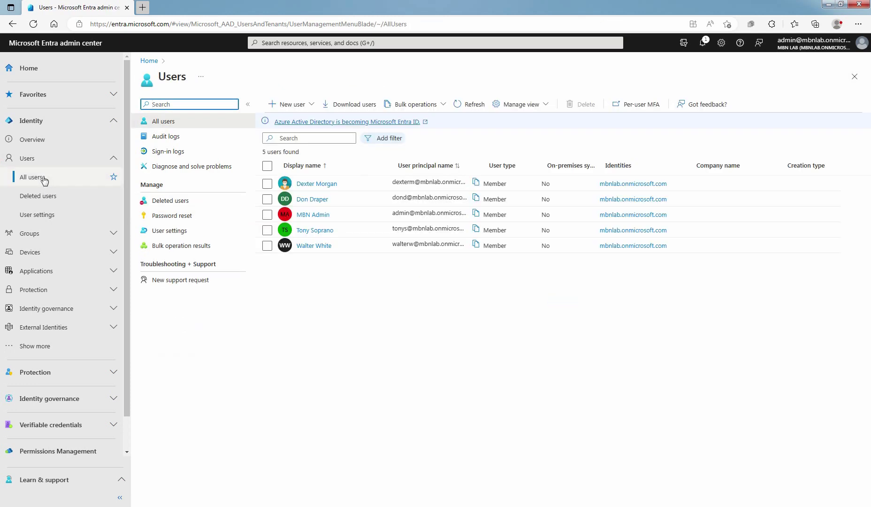
{"action": "left_click", "coordinate": [383, 139]}
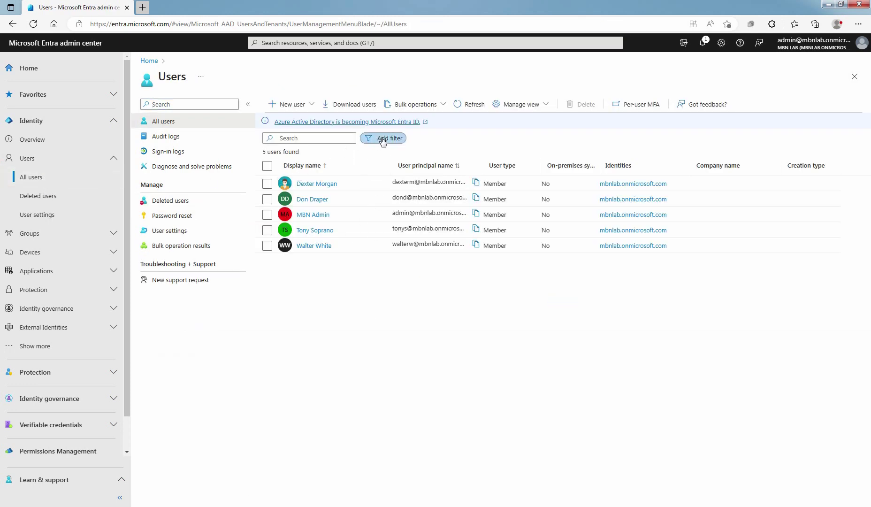
{"action": "scroll", "coordinate": [468, 295], "scroll_direction": "down", "scroll_amount": 1}
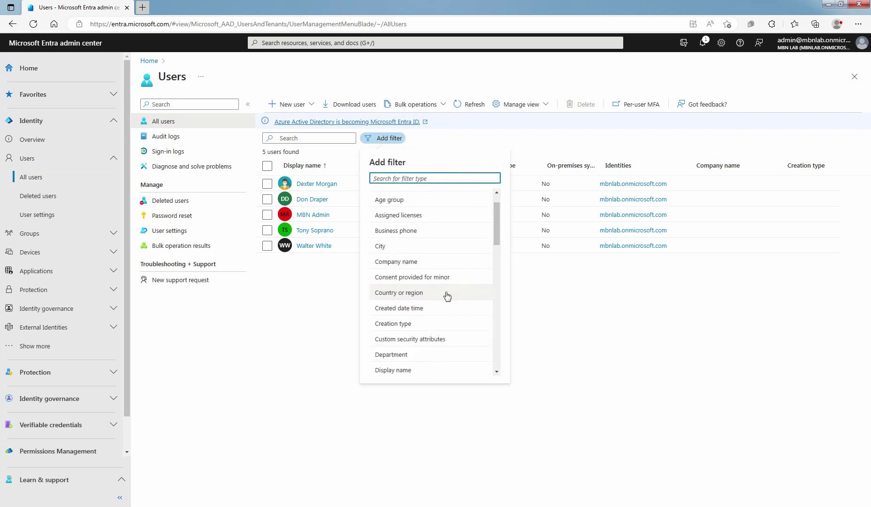
{"action": "left_click", "coordinate": [423, 338]}
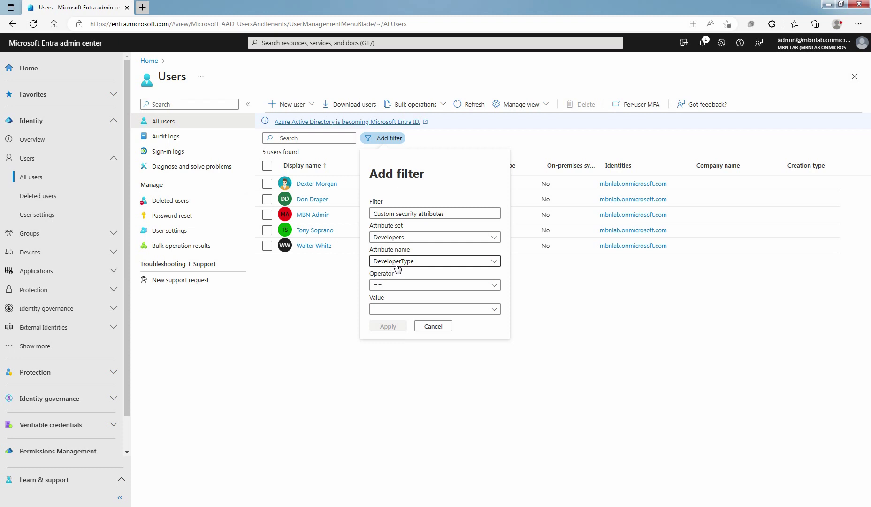
Step: Apply the filter Developers DeveloperType == Mobile App Developer and open the single matching user
{"action": "left_click", "coordinate": [429, 238]}
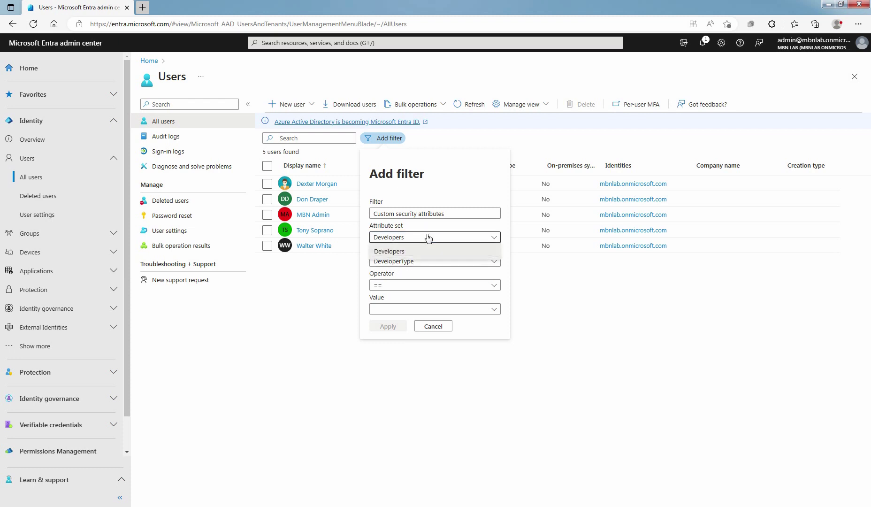
{"action": "left_click", "coordinate": [429, 238]}
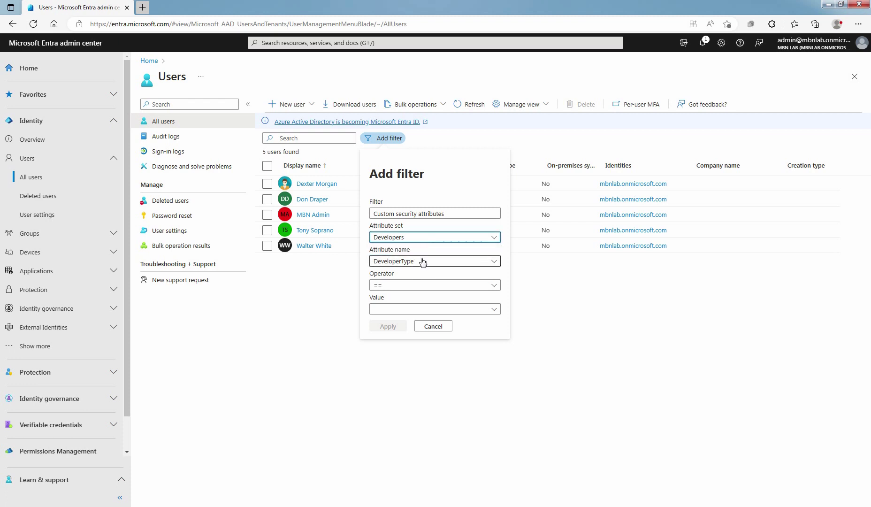
{"action": "left_click", "coordinate": [416, 286]}
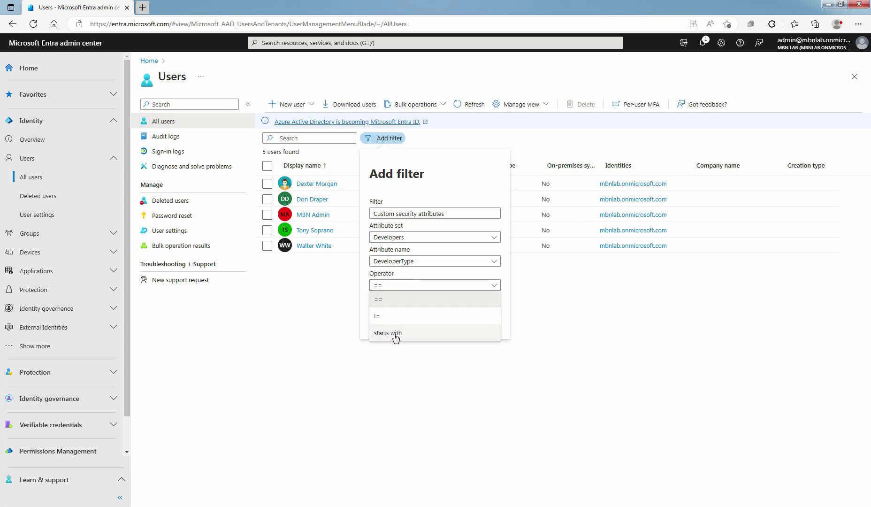
{"action": "left_click", "coordinate": [389, 303]}
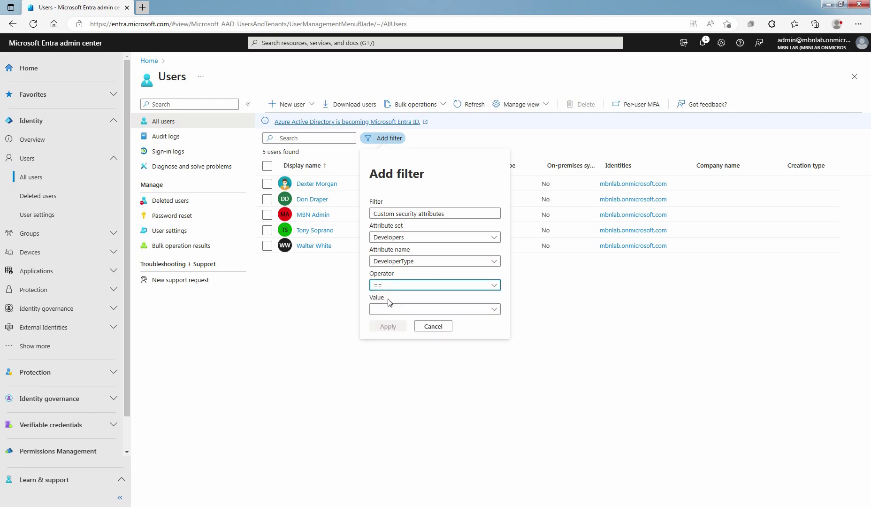
{"action": "left_click", "coordinate": [494, 309]}
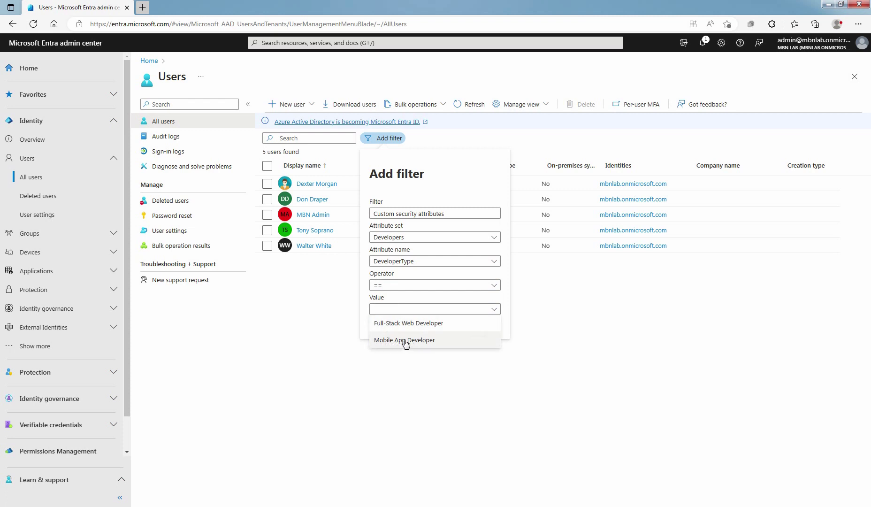
{"action": "left_click", "coordinate": [421, 341]}
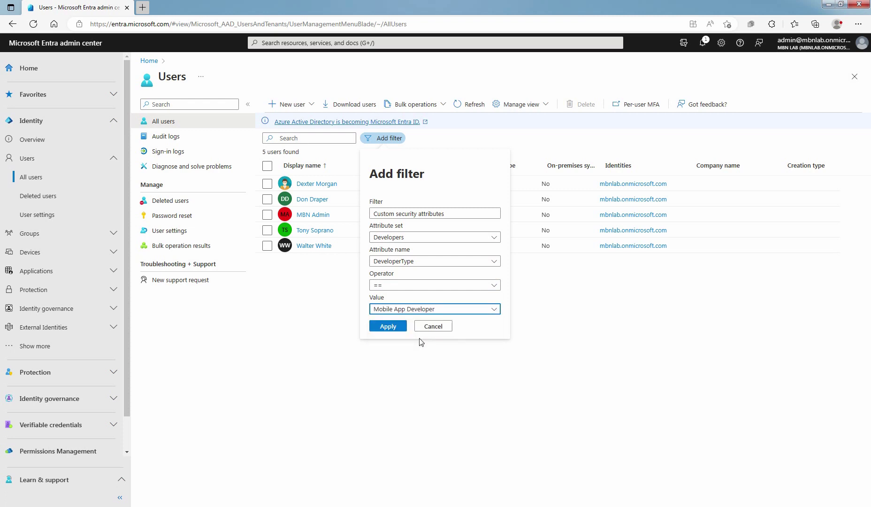
{"action": "left_click", "coordinate": [387, 327]}
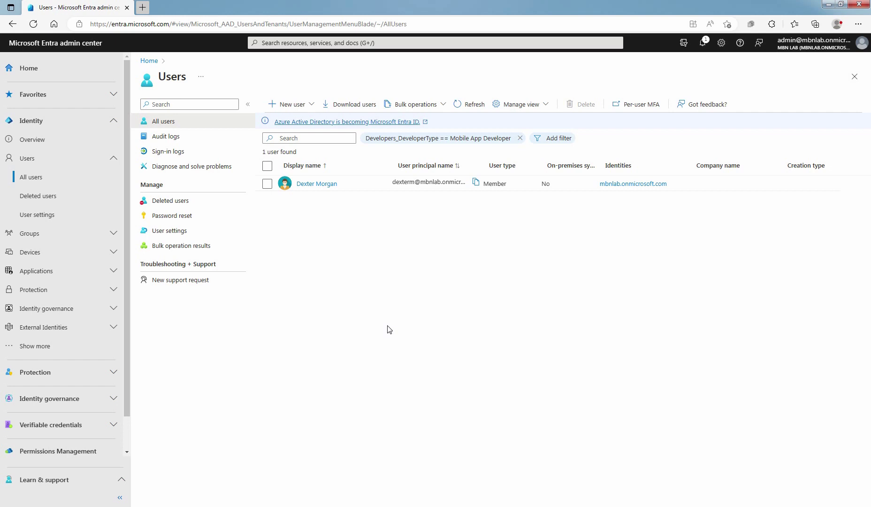
{"action": "left_click", "coordinate": [312, 185]}
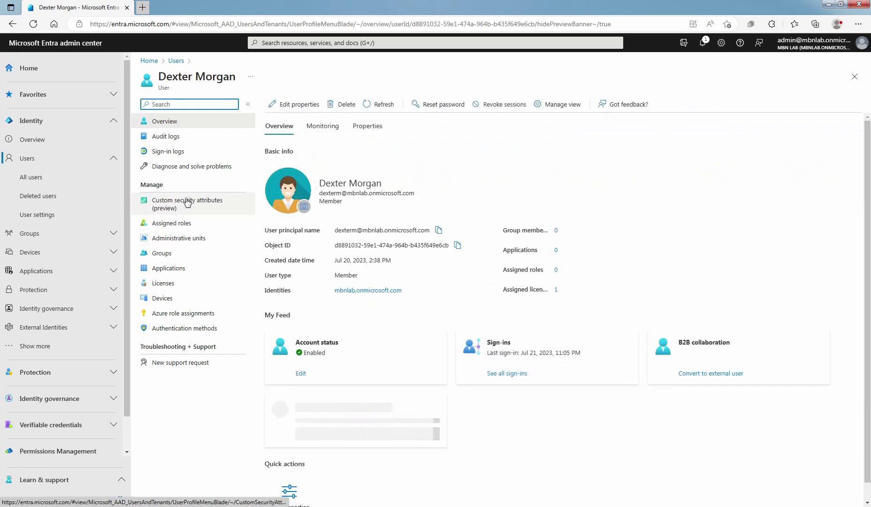
Step: Remove the user's Developers DeveloperType assignment, save, and return to All users
{"action": "left_click", "coordinate": [194, 202]}
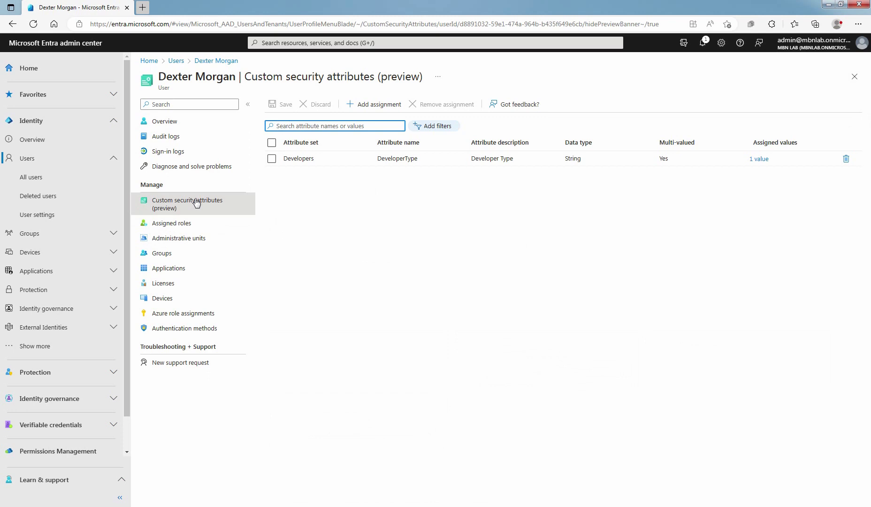
{"action": "left_click", "coordinate": [271, 159]}
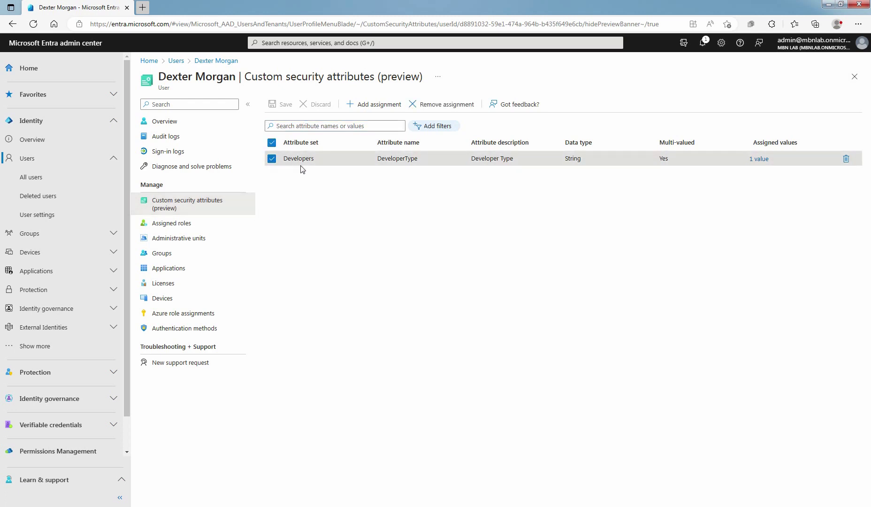
{"action": "left_click", "coordinate": [444, 105]}
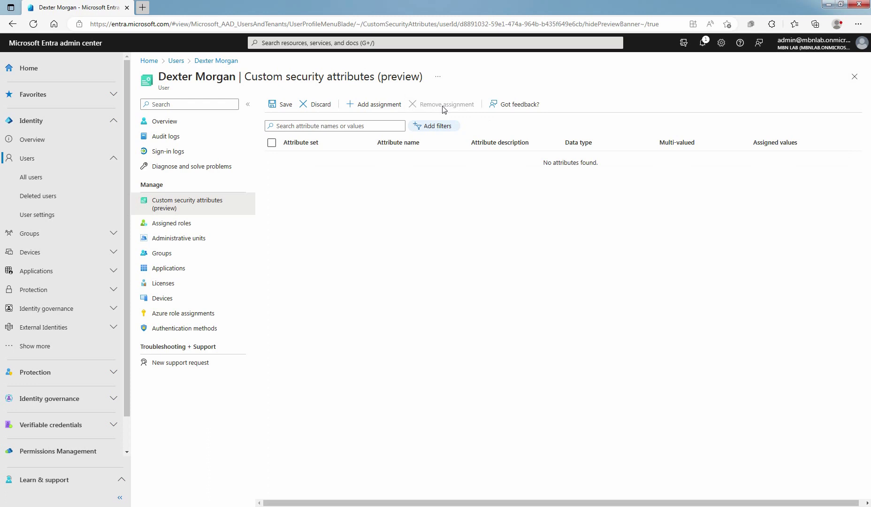
{"action": "left_click", "coordinate": [284, 107]}
{"action": "left_click", "coordinate": [30, 178]}
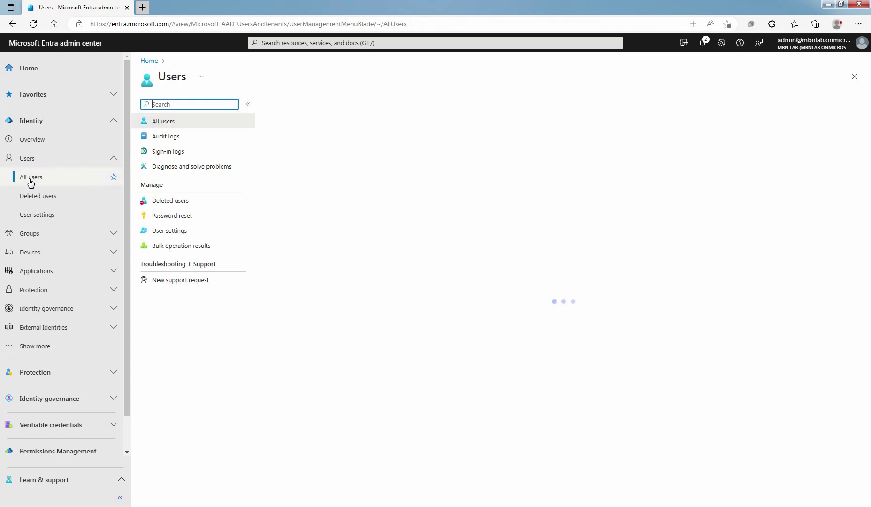
Step: Reapply the Developers DeveloperType == Mobile App Developer filter to the user list
{"action": "left_click", "coordinate": [384, 138]}
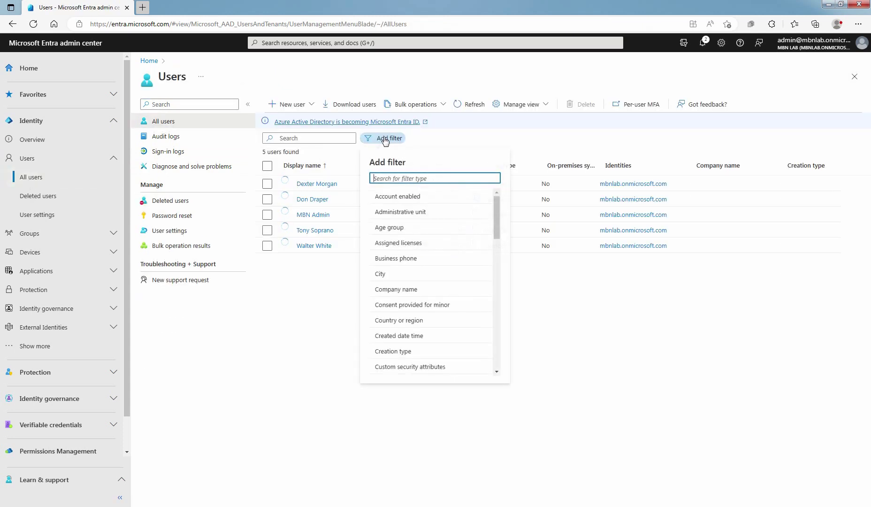
{"action": "left_click", "coordinate": [411, 367]}
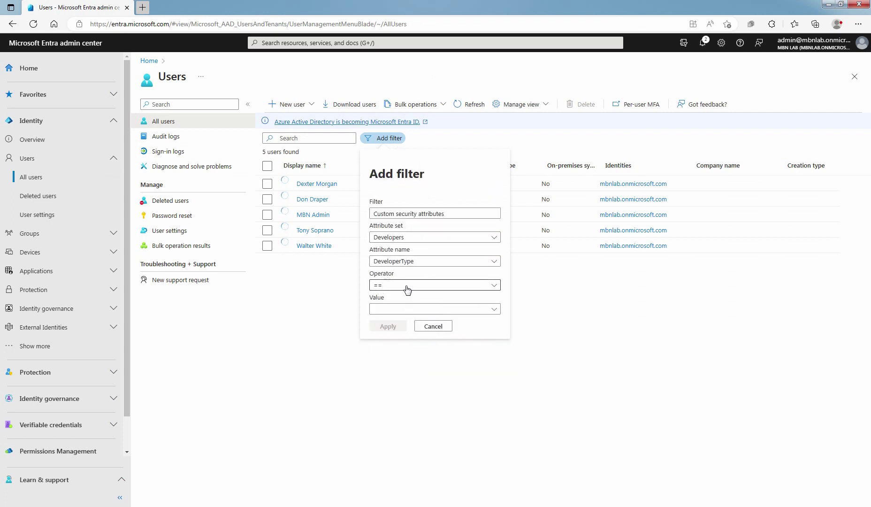
{"action": "left_click", "coordinate": [459, 310]}
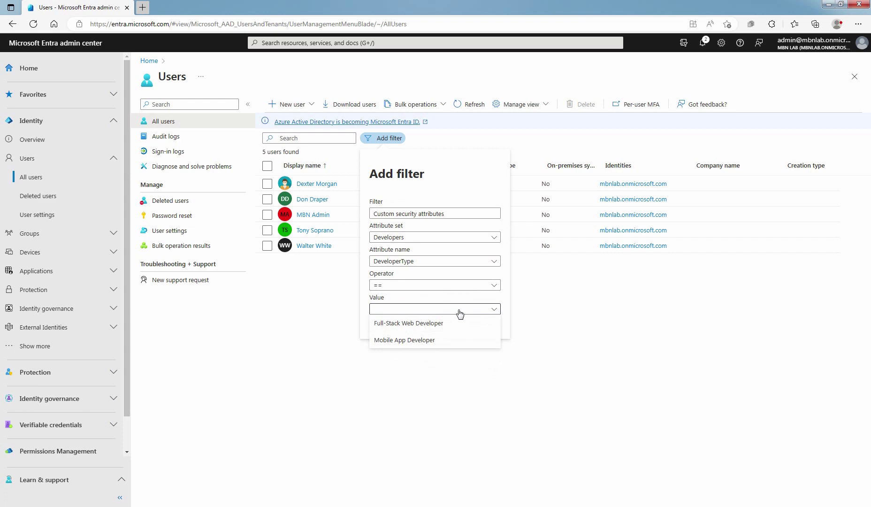
{"action": "left_click", "coordinate": [397, 341]}
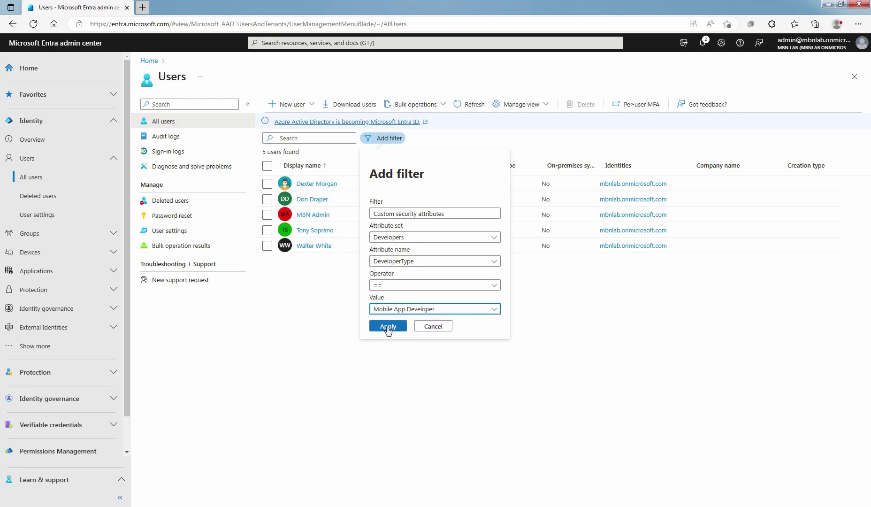
{"action": "left_click", "coordinate": [388, 330]}
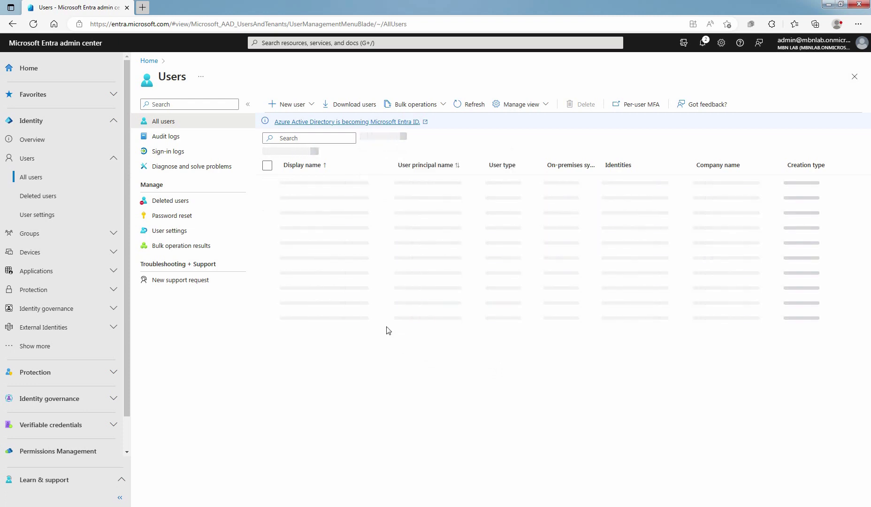